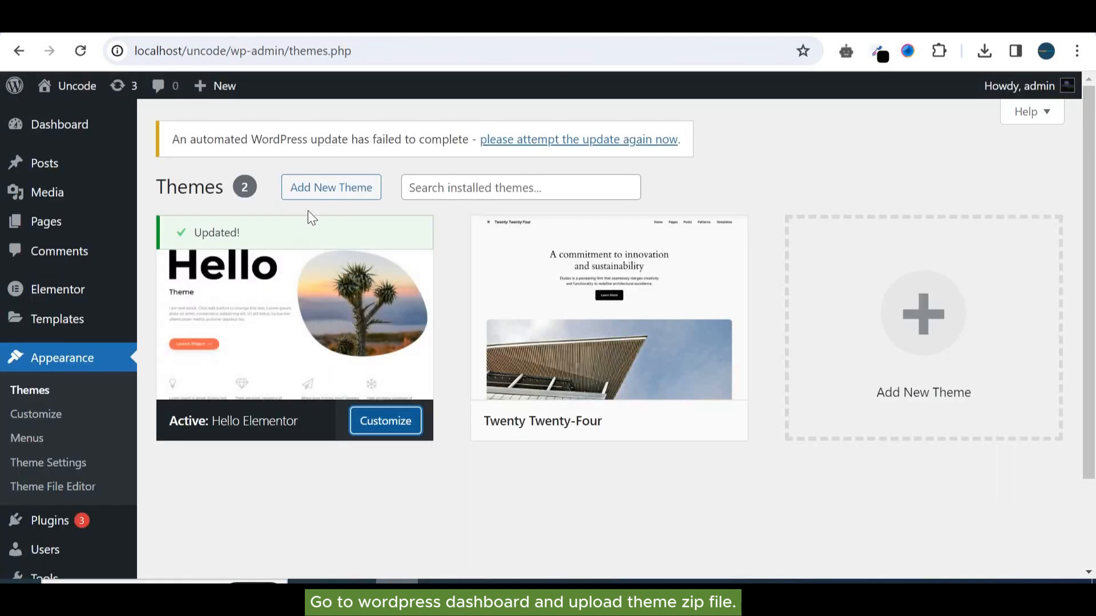
# Upload and install the theme from uncode.zip, and activate it.
pyautogui.click(368, 188)
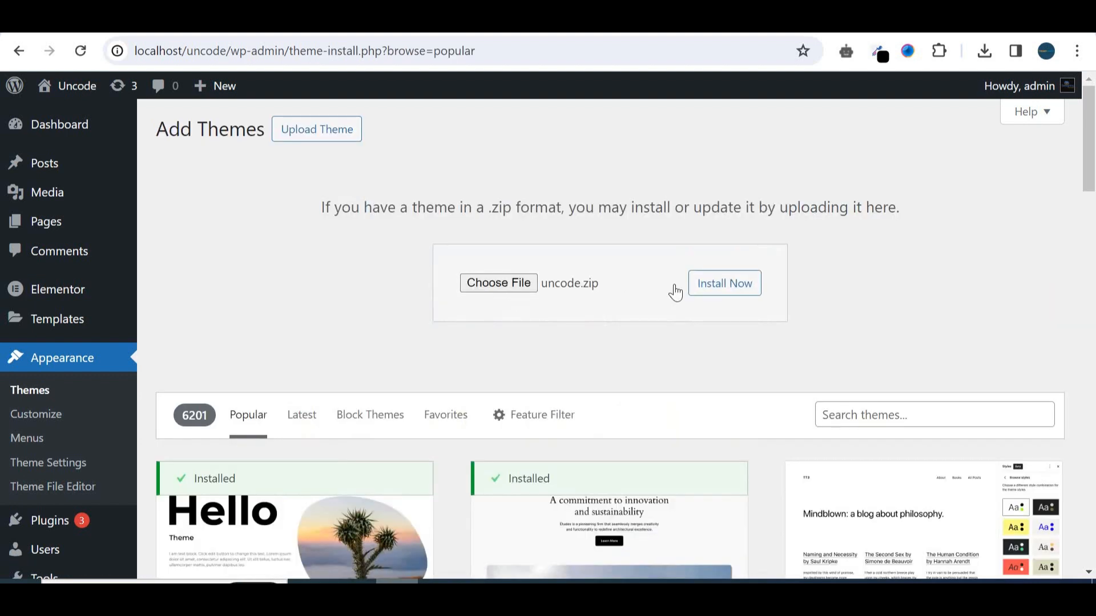
pyautogui.click(717, 289)
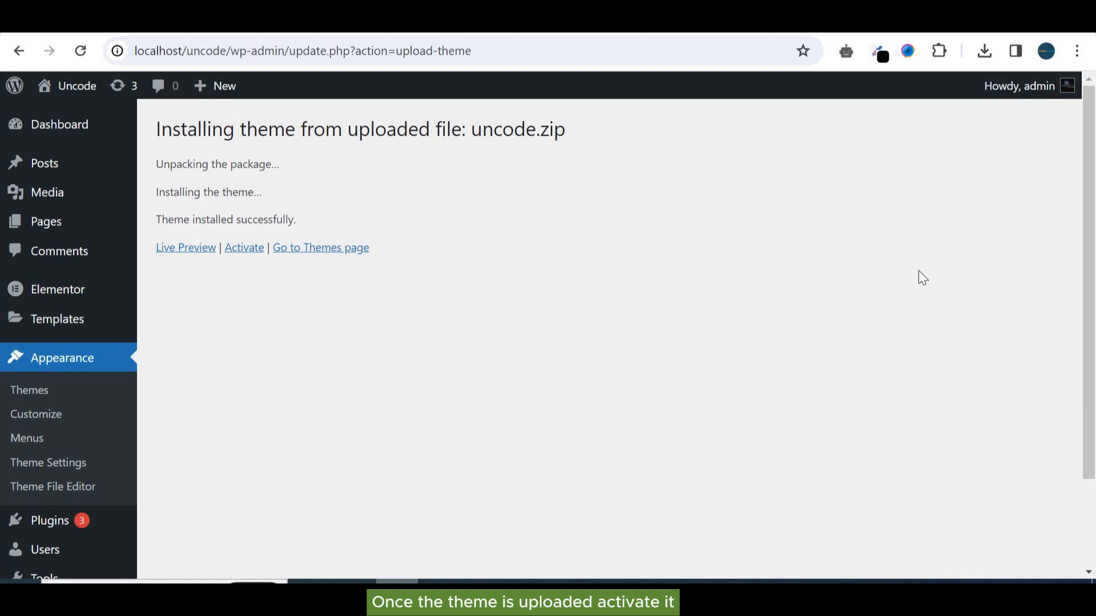
pyautogui.click(247, 249)
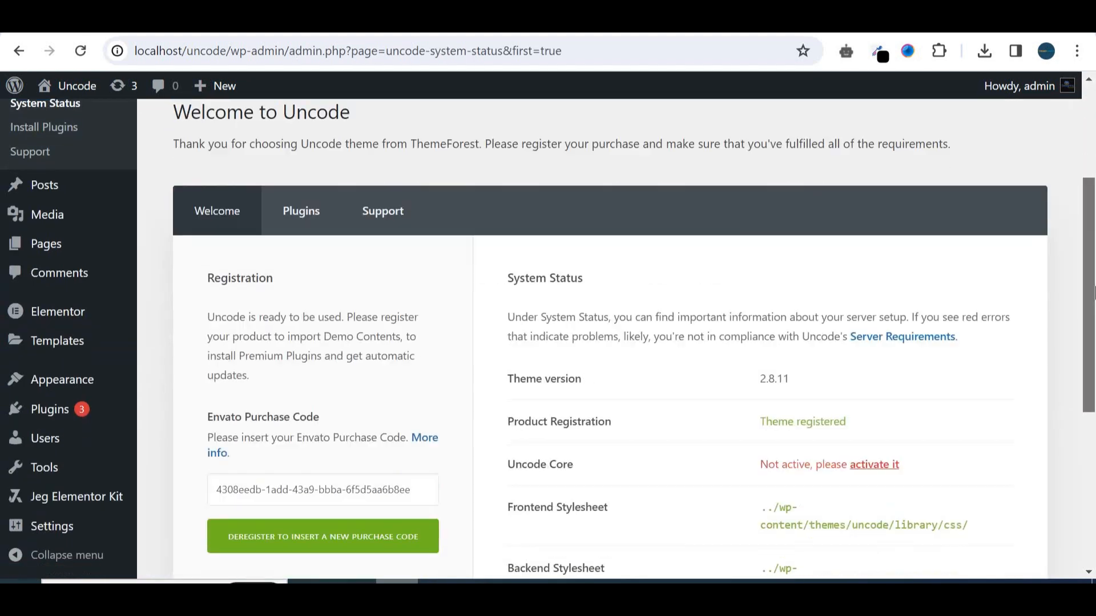
# Bulk-install all the required and recommended Uncode plugins, starting from the theme's plugin notice.
pyautogui.moveTo(1094, 279); pyautogui.dragTo(1079, 146)
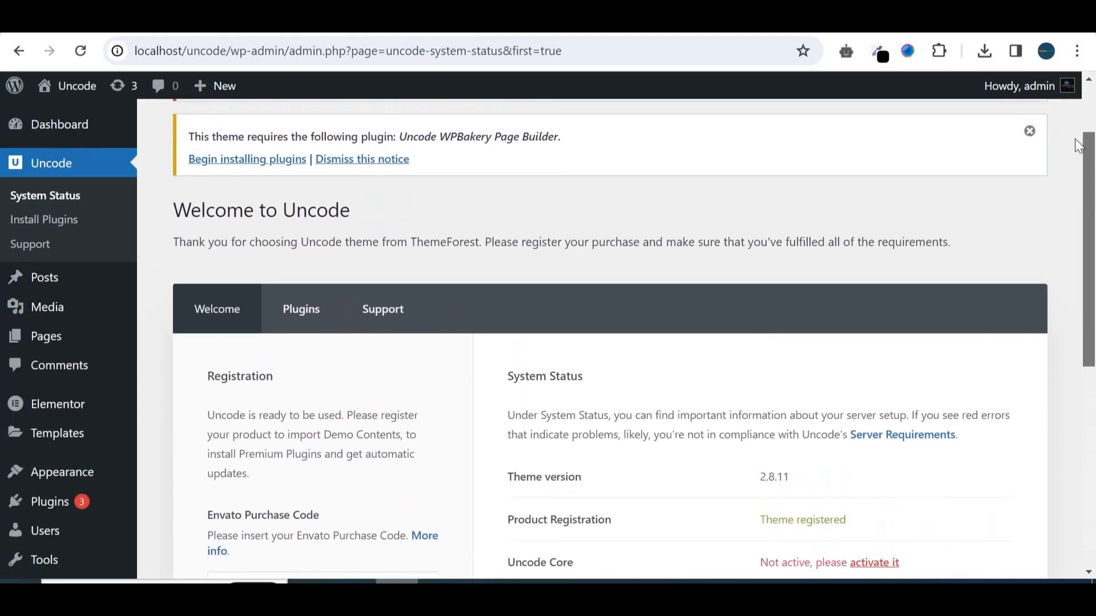
pyautogui.click(197, 162)
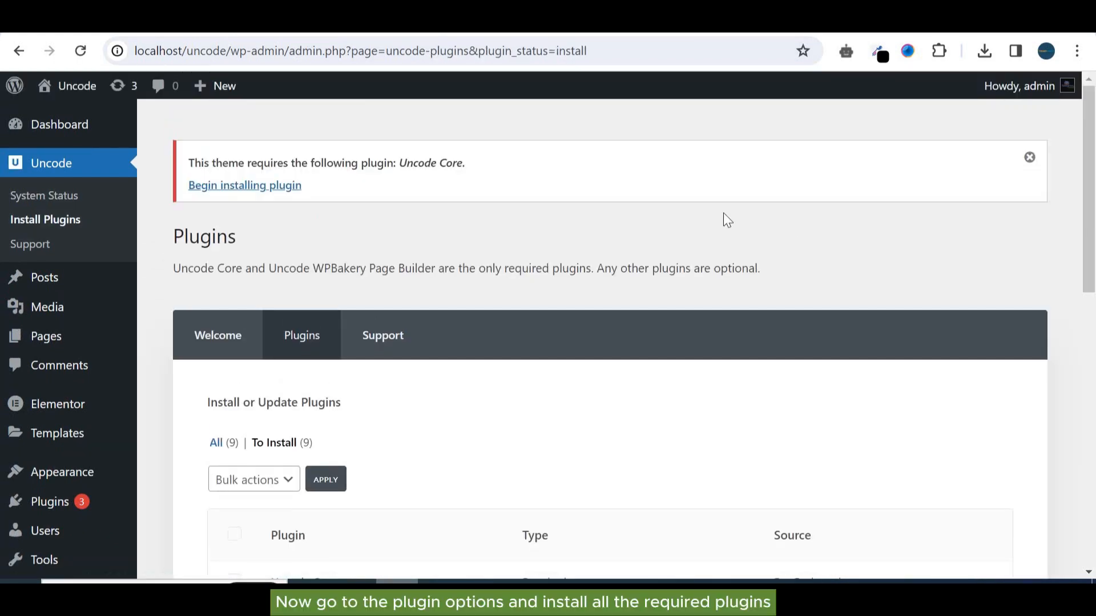
pyautogui.moveTo(1088, 151); pyautogui.dragTo(1078, 252)
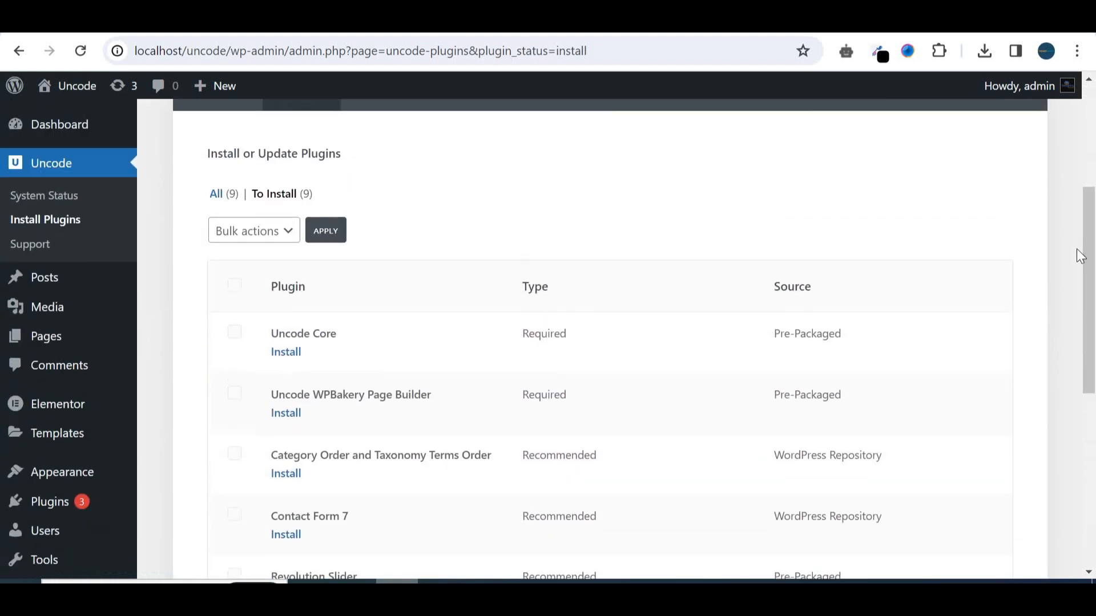
pyautogui.click(283, 236)
pyautogui.click(249, 266)
pyautogui.click(235, 287)
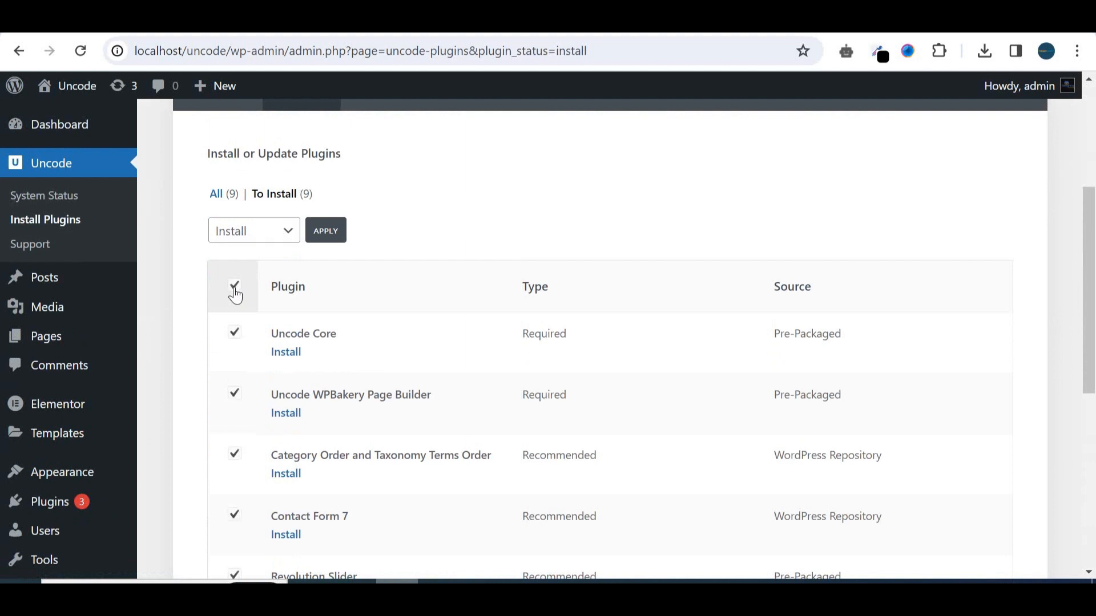
pyautogui.click(321, 234)
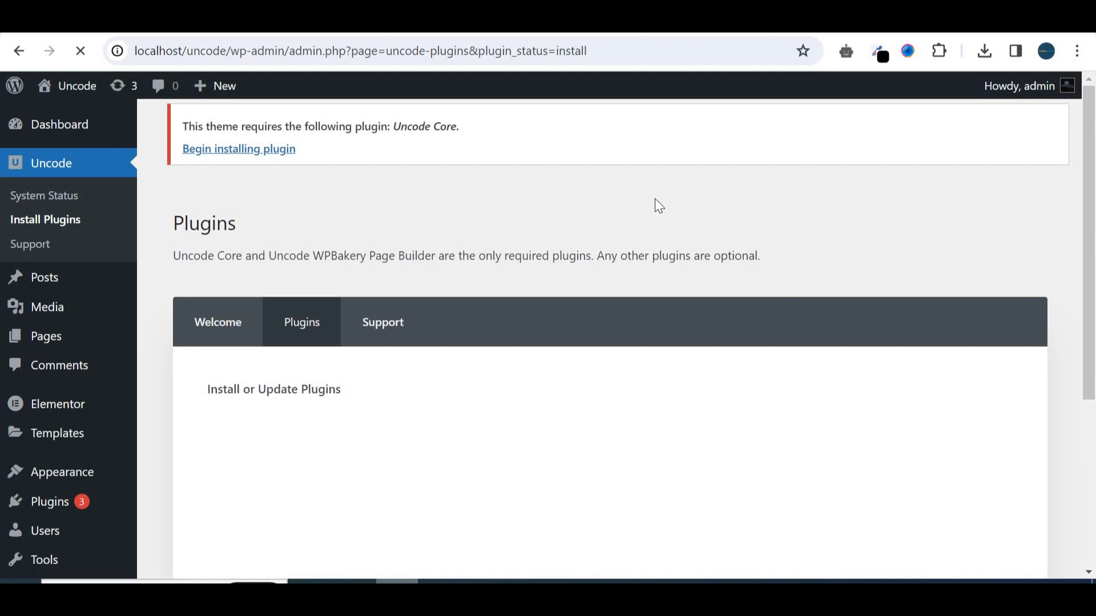
pyautogui.moveTo(1093, 186); pyautogui.dragTo(1094, 301)
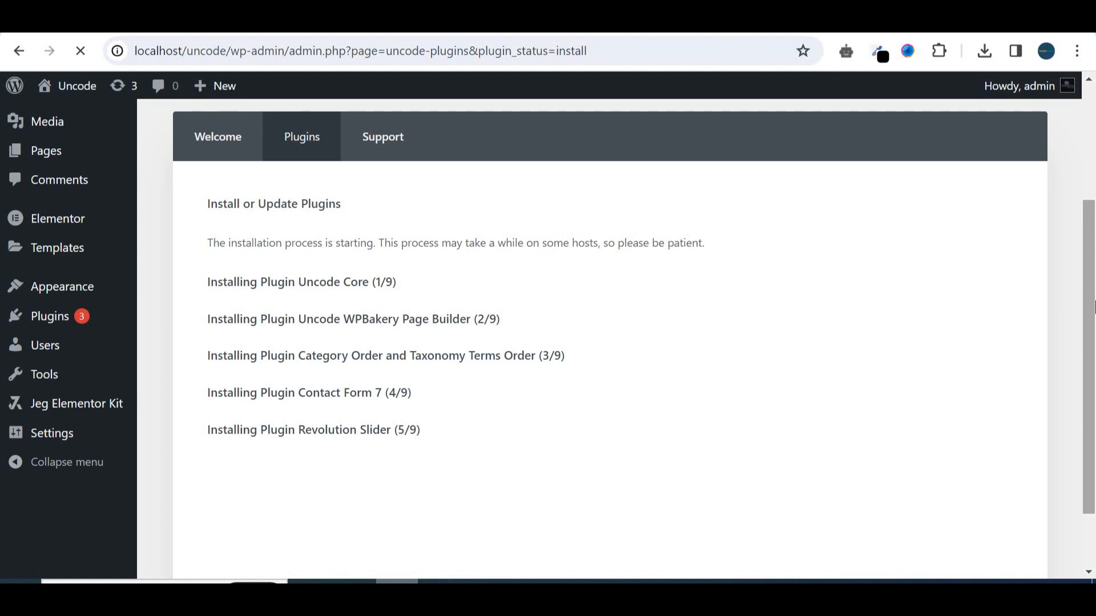
pyautogui.moveTo(1094, 306); pyautogui.dragTo(1093, 379)
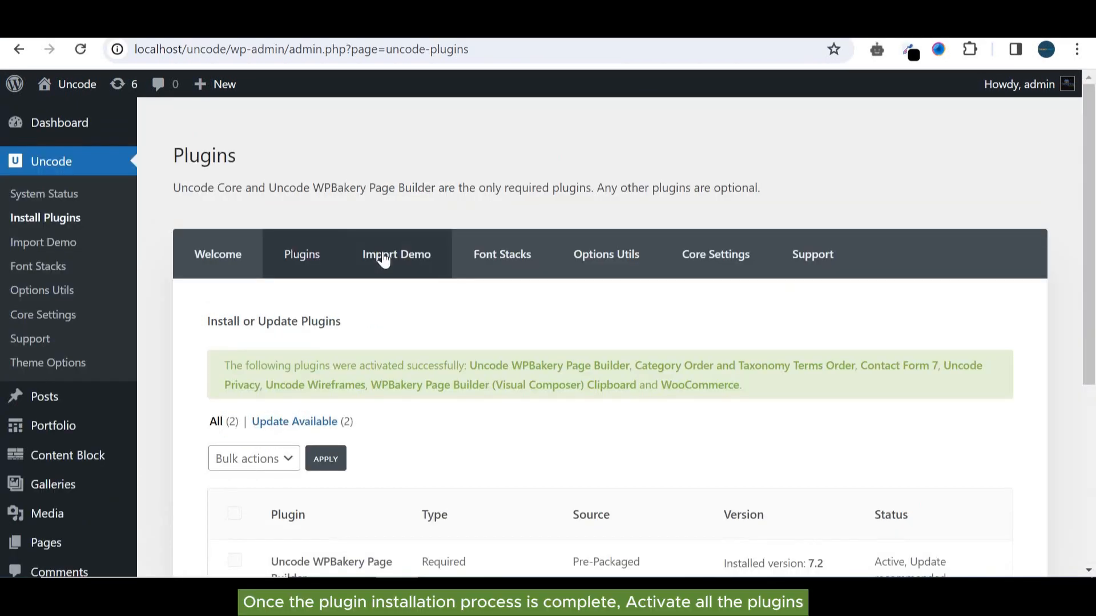
# Set the WooCommerce business location to United States (US) — Delaware and continue to the store.
pyautogui.click(394, 266)
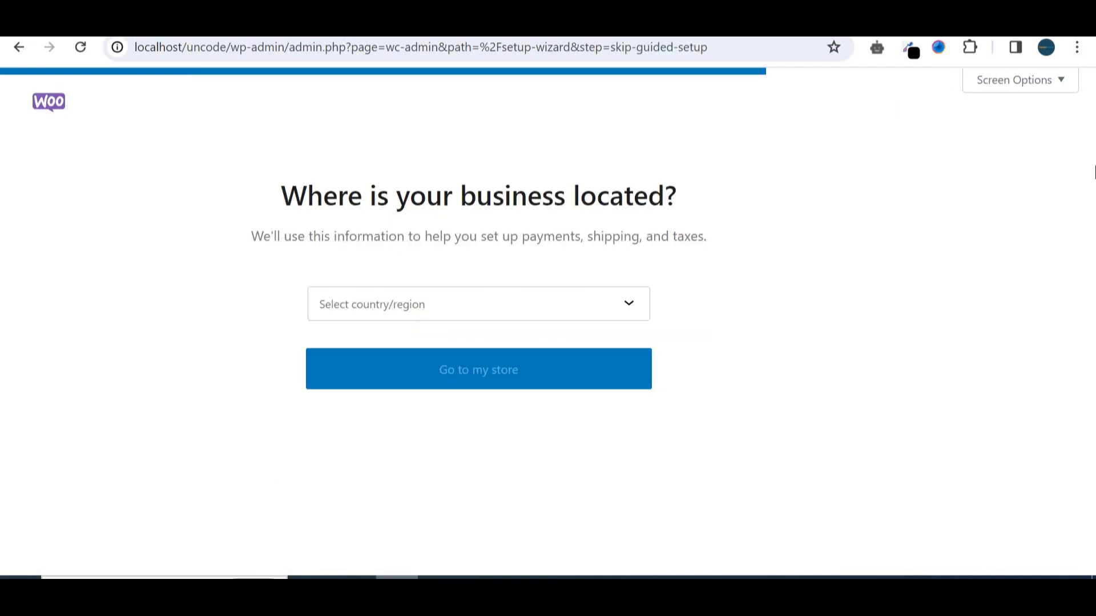
pyautogui.click(643, 306)
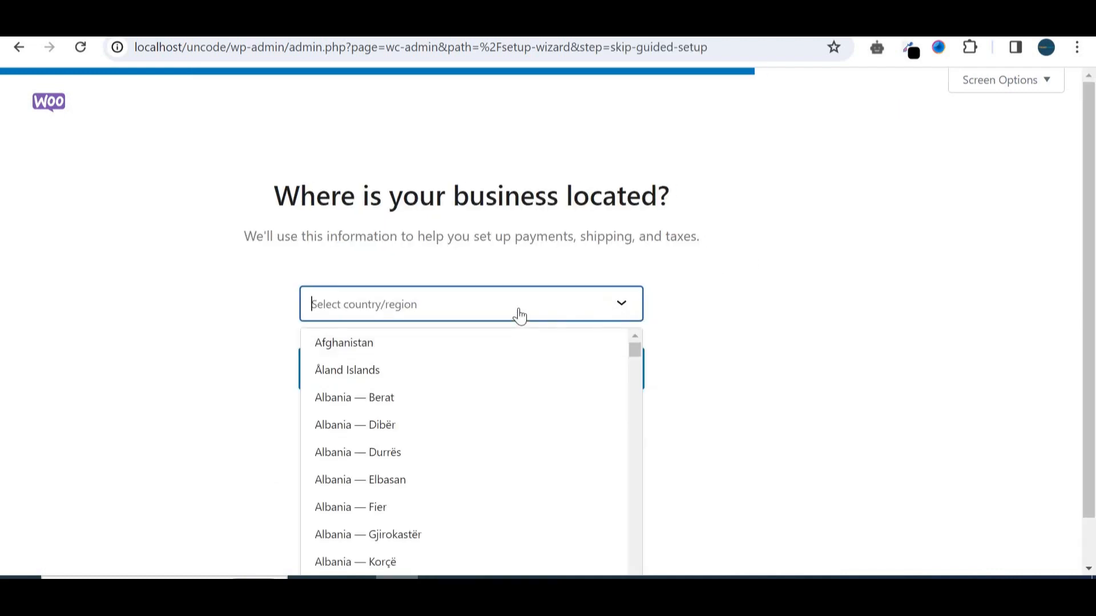
pyautogui.write('united')
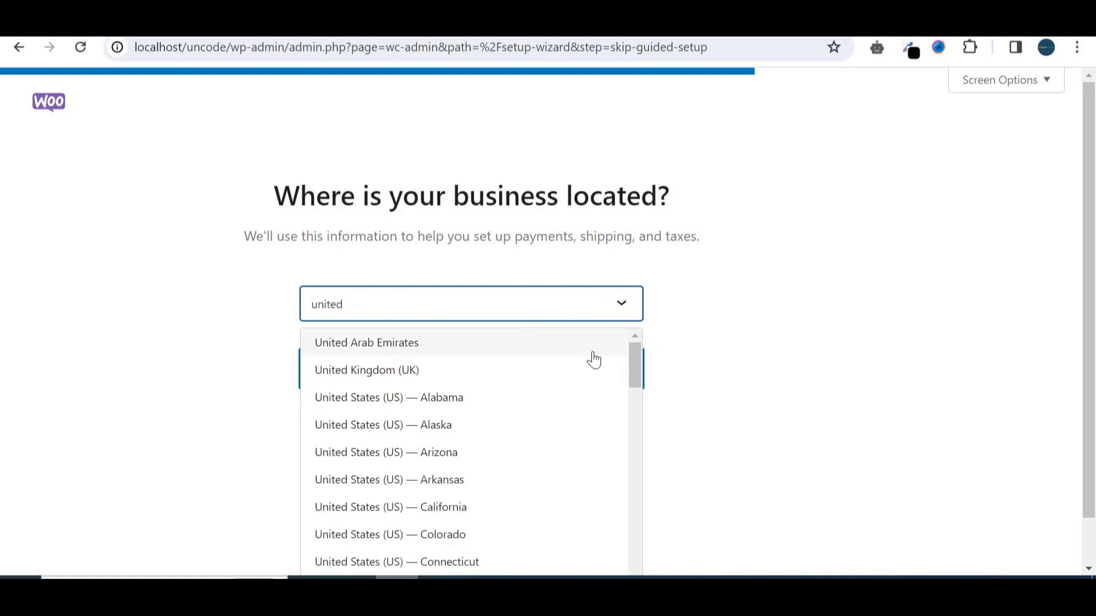
pyautogui.moveTo(635, 357); pyautogui.dragTo(620, 372)
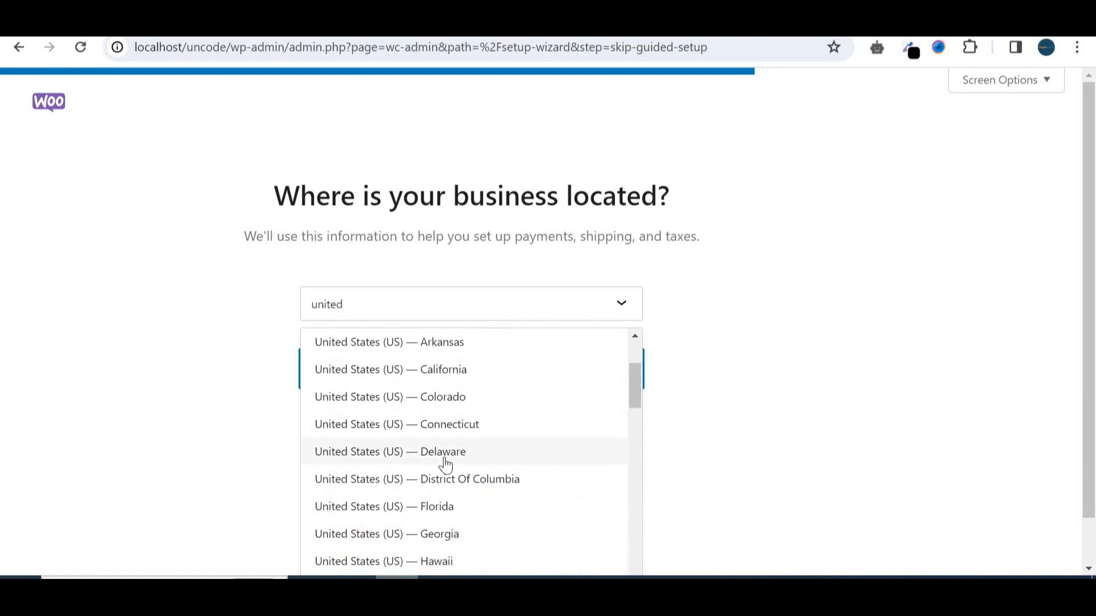
pyautogui.click(446, 460)
pyautogui.click(512, 384)
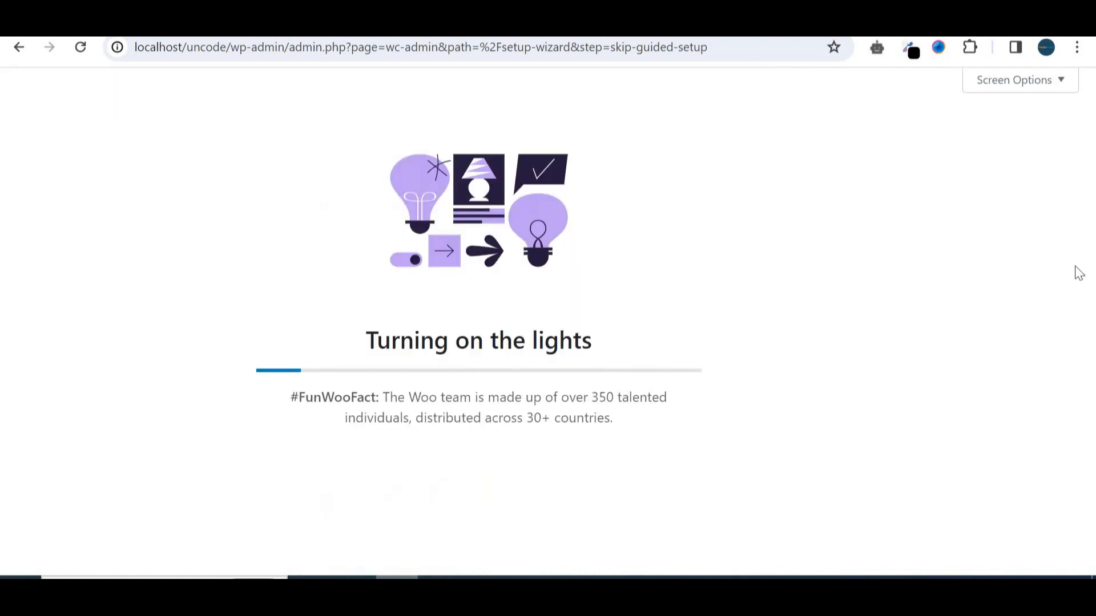
pyautogui.hotkey('ctrl', '-')
pyautogui.hotkey('ctrl', '-')
pyautogui.hotkey('ctrl', '-')
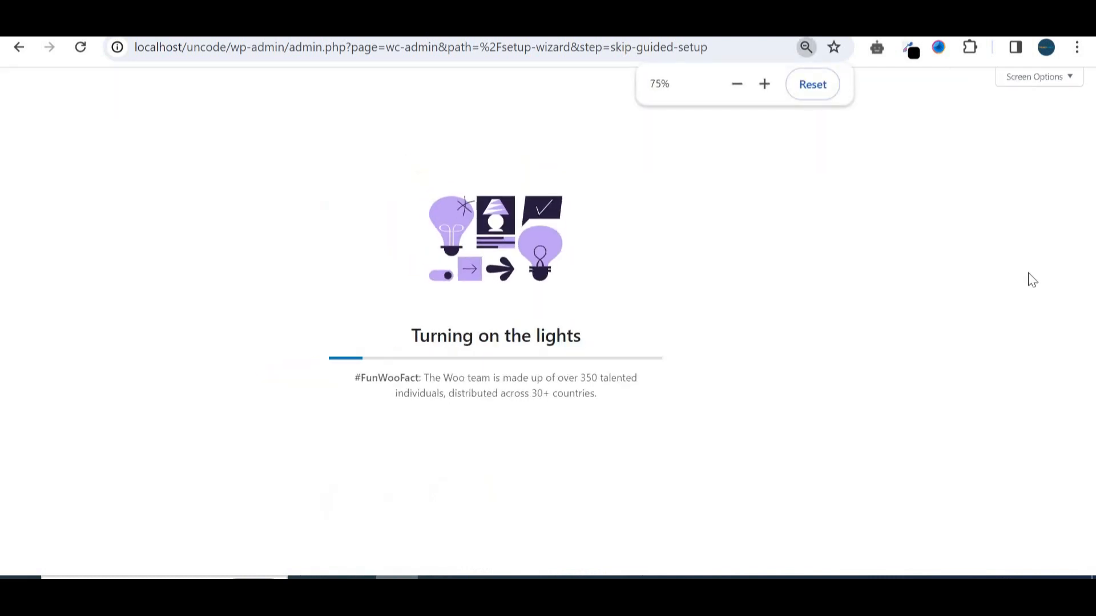
pyautogui.hotkey('ctrl', '+')
pyautogui.hotkey('ctrl', '+')
pyautogui.hotkey('ctrl', '+')
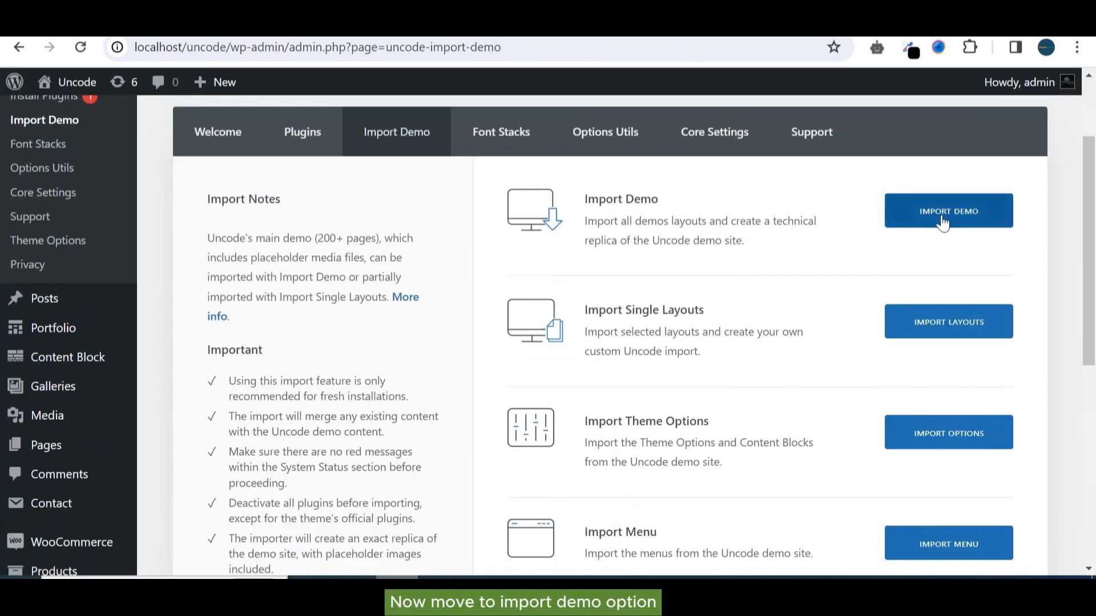
# Import the full Uncode demo content, confirming the import, and look over the site's front page.
pyautogui.click(943, 222)
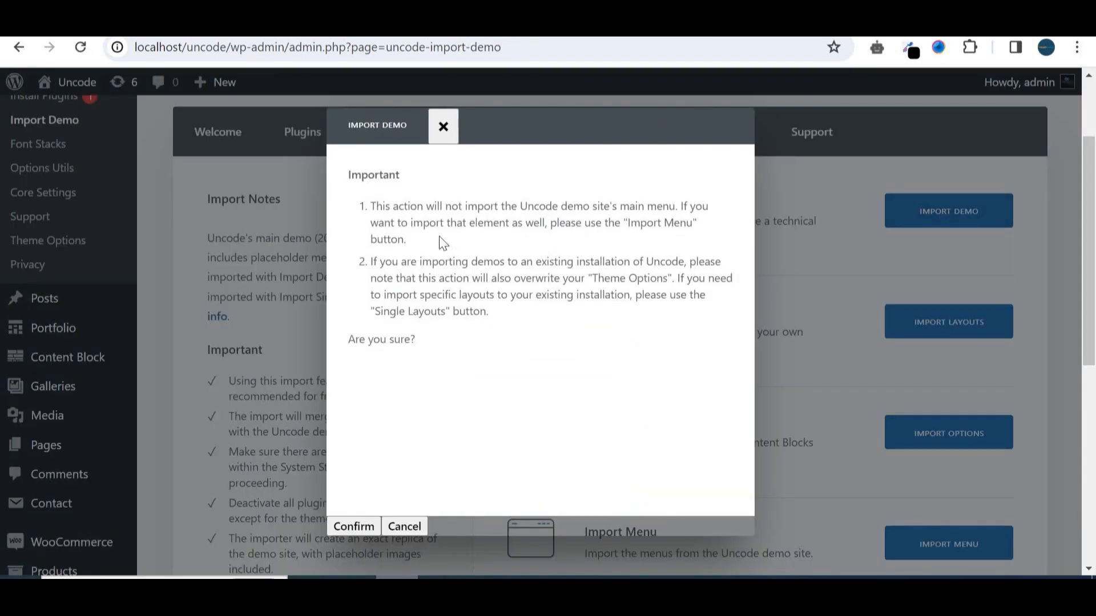
pyautogui.click(351, 526)
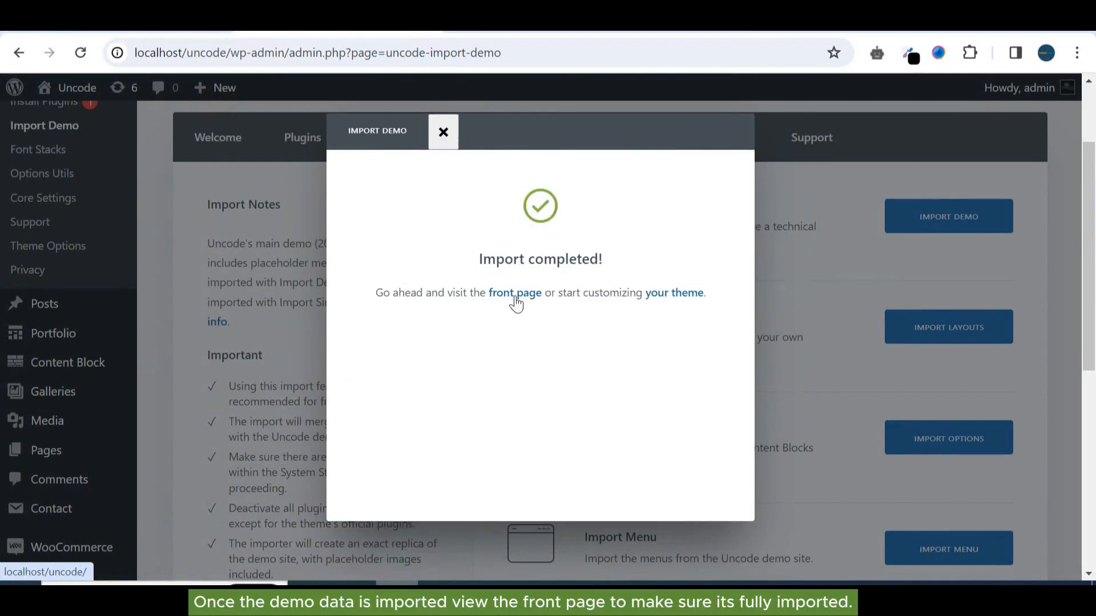
pyautogui.click(515, 297)
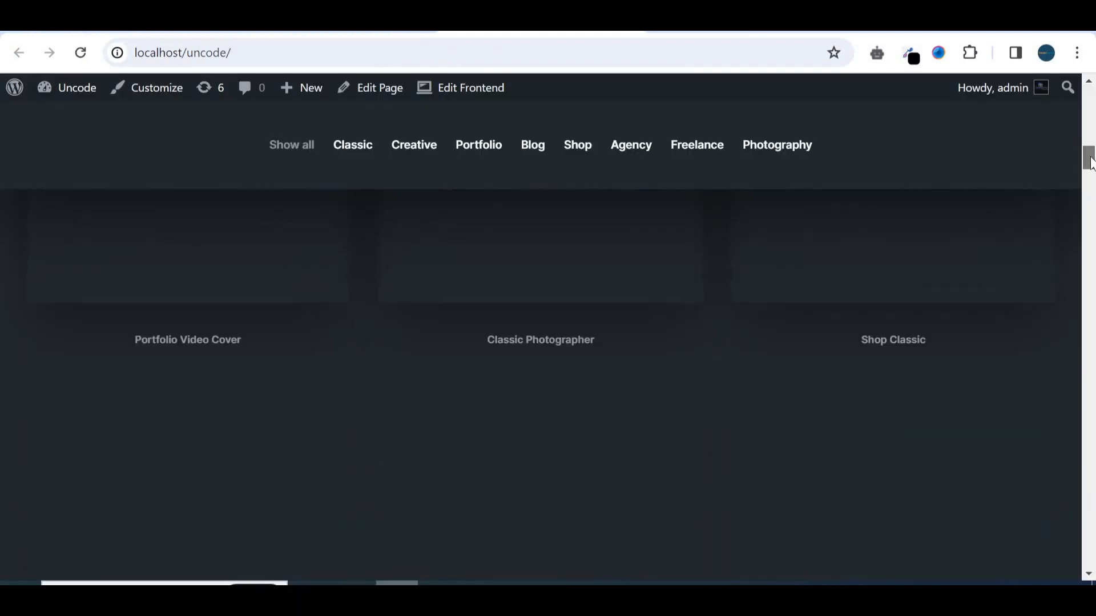
pyautogui.moveTo(1091, 157)
pyautogui.mouseDown()
pyautogui.moveTo(1091, 556)
pyautogui.moveTo(1091, 148)
pyautogui.mouseUp()
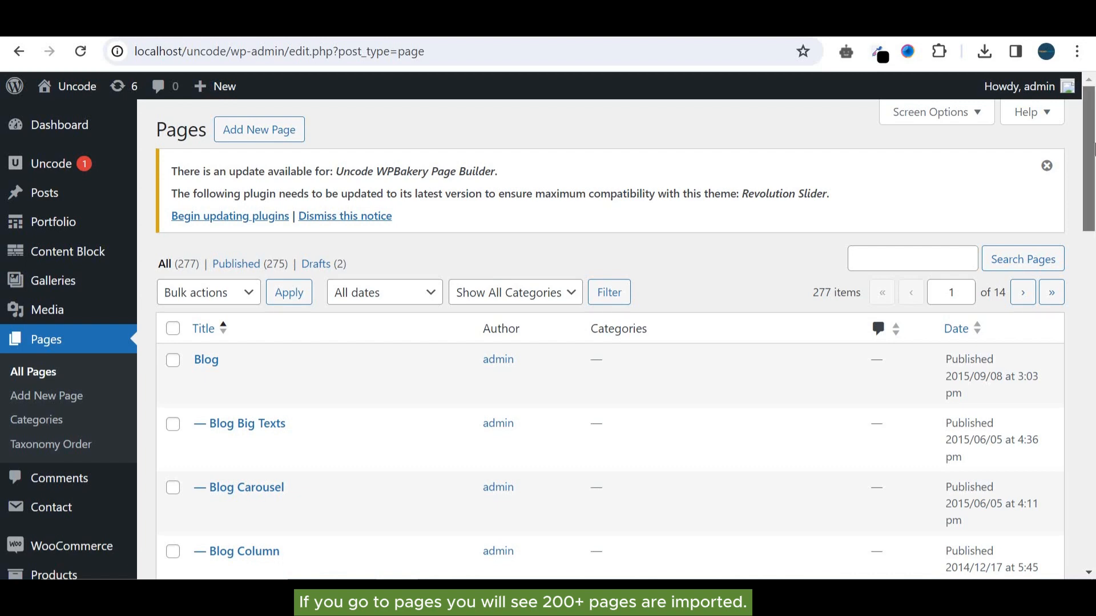
# Find the Home page among the imported pages and view it in a new browser tab.
pyautogui.moveTo(1094, 150); pyautogui.dragTo(1094, 72)
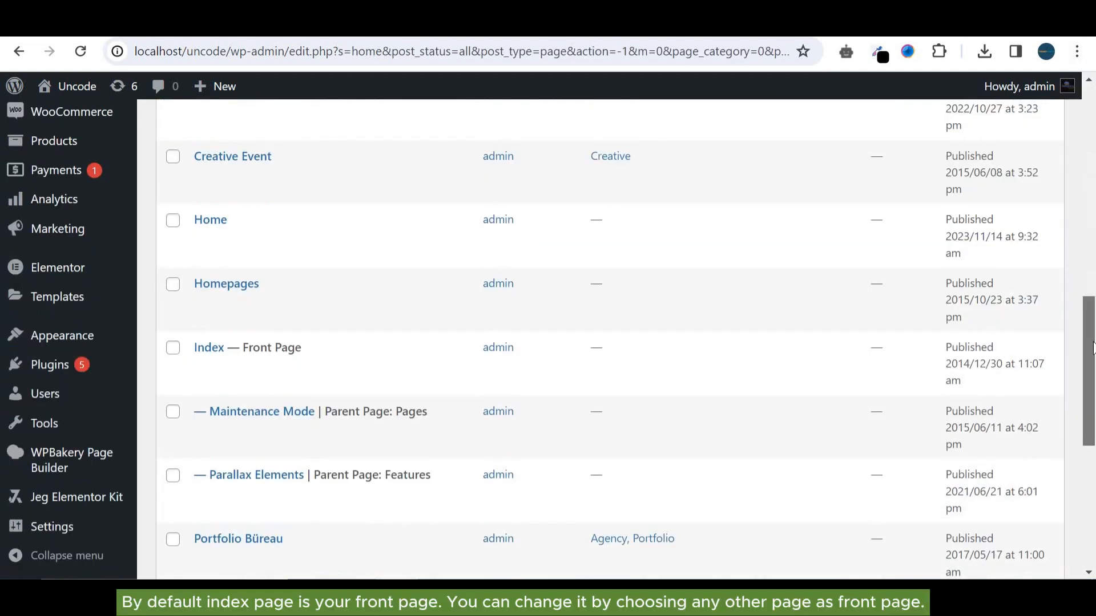
pyautogui.scroll(-1, 1093, 348)
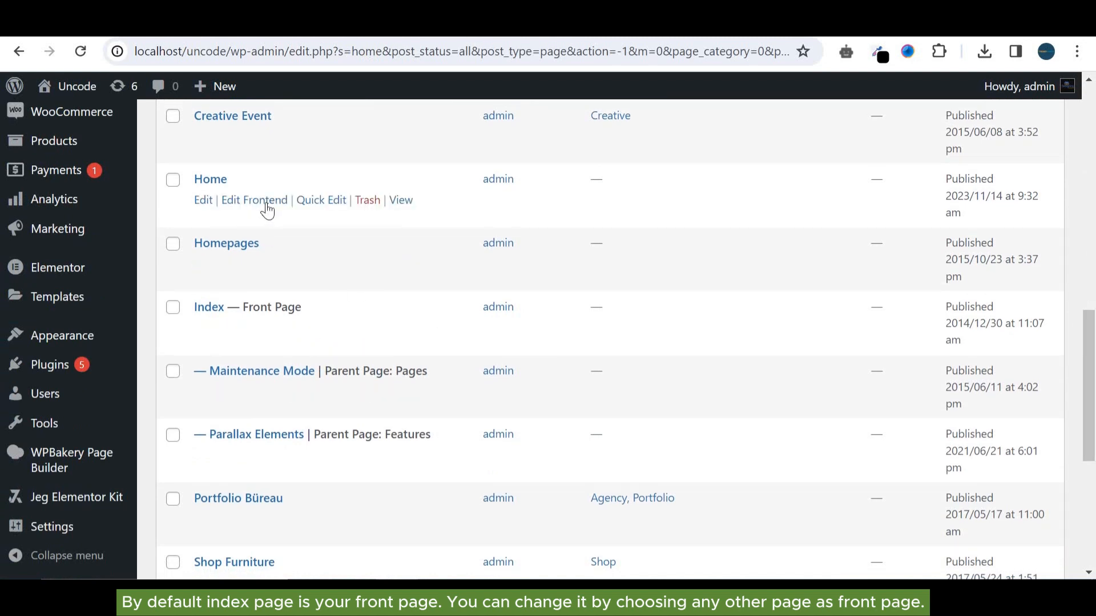
pyautogui.rightClick(404, 202)
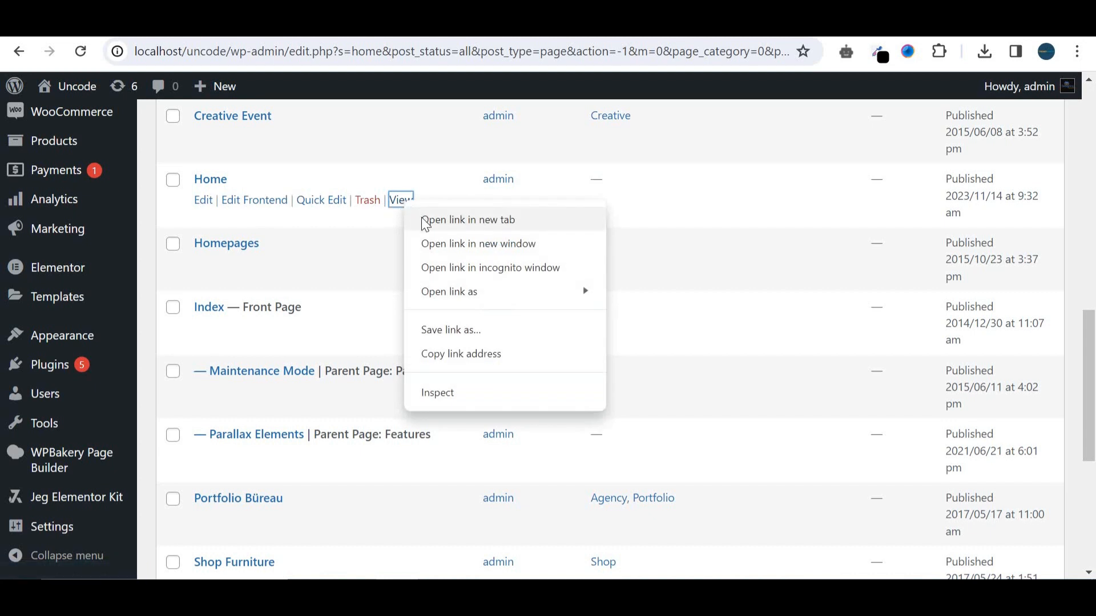
pyautogui.click(424, 219)
# Find the Shop Retail page in the list, open it in a new browser tab and look through it.
pyautogui.scroll(-4, 452, 371)
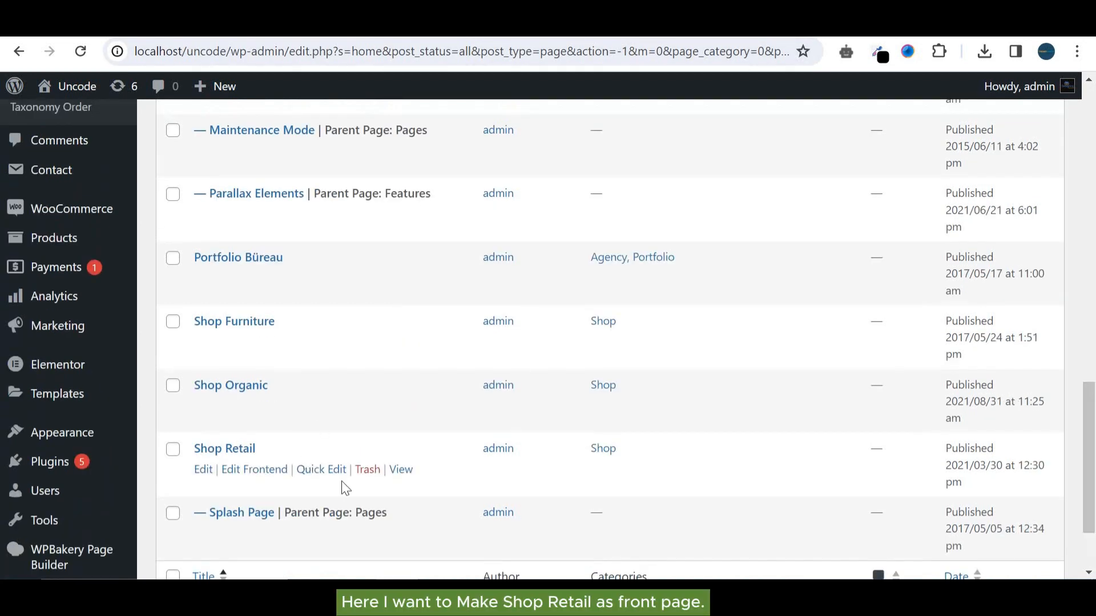
pyautogui.rightClick(401, 477)
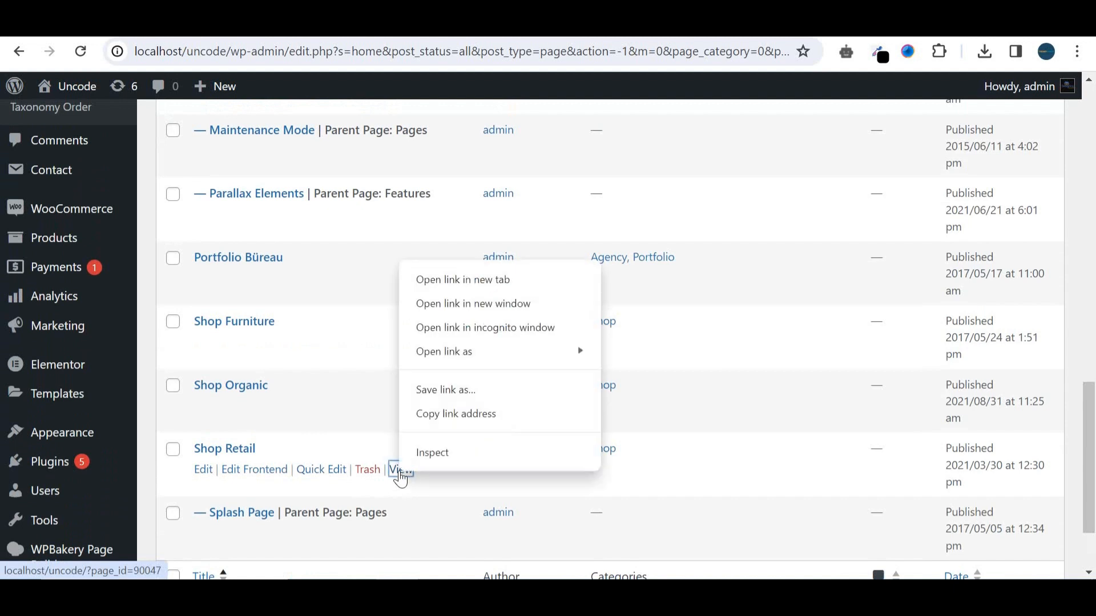
pyautogui.click(463, 280)
pyautogui.hotkey('ctrl', 'Tab')
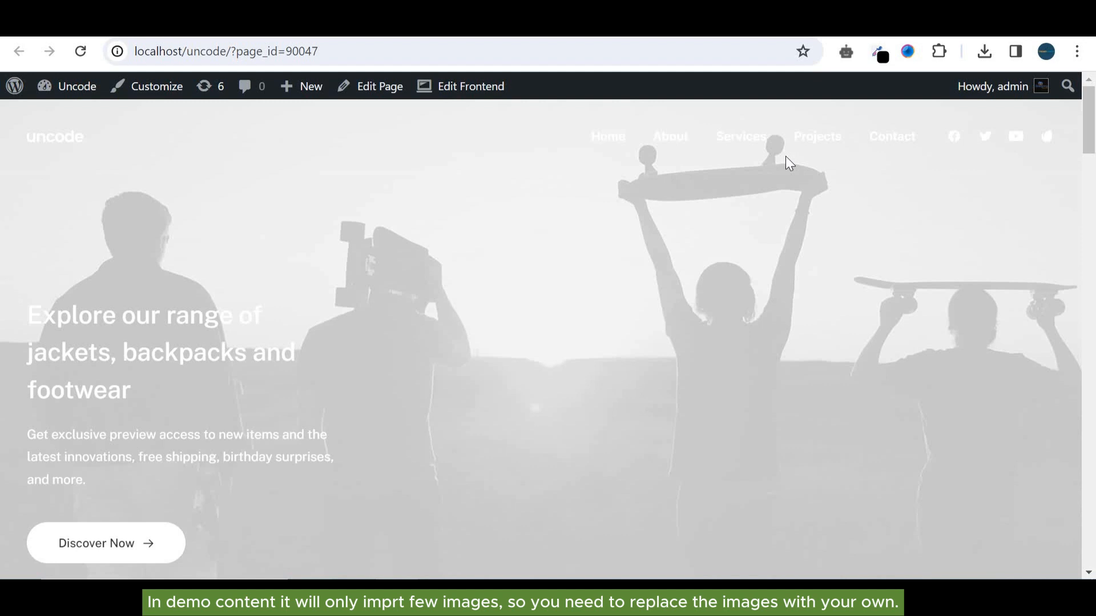
pyautogui.moveTo(1091, 146); pyautogui.dragTo(1090, 122)
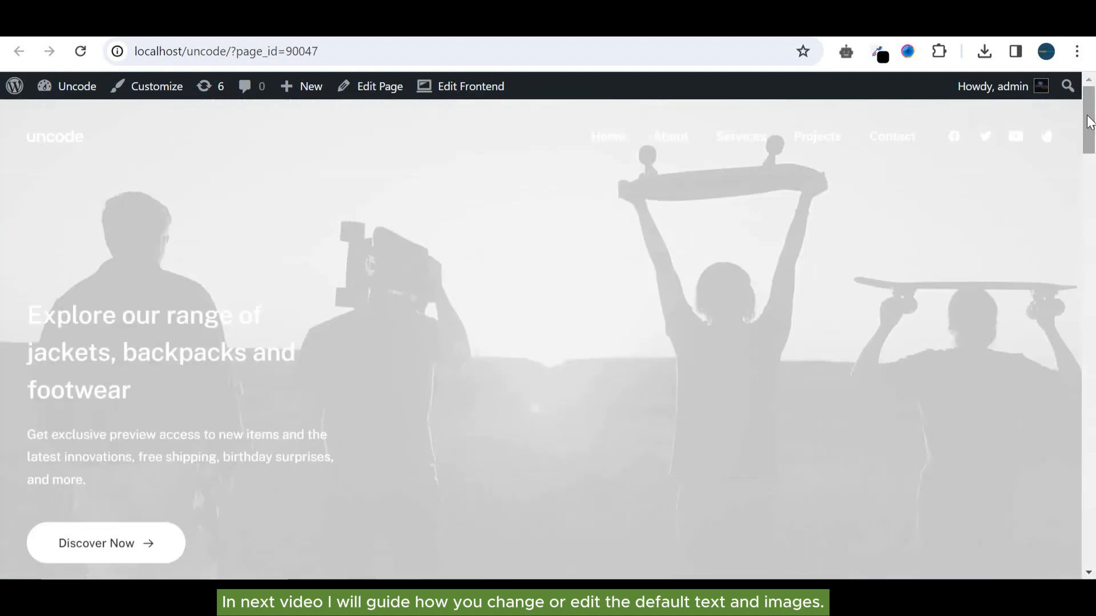